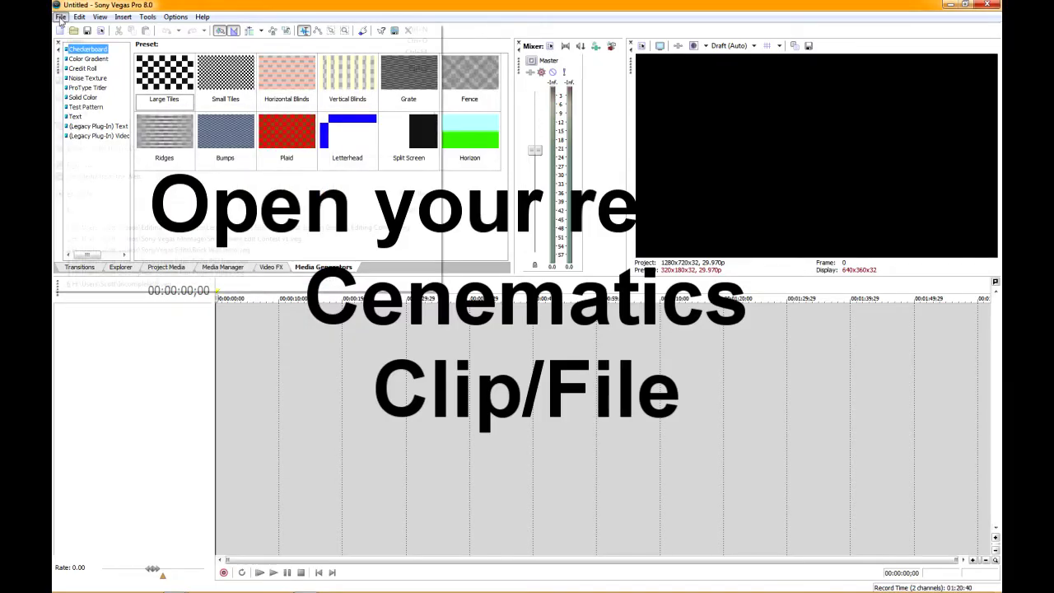
Open the gameplay clip from Libraries > Videos > HD PVR Recordings > Converted (WMV) > PuR3 Cams #1
{"action": "left_click", "coordinate": [58, 16]}
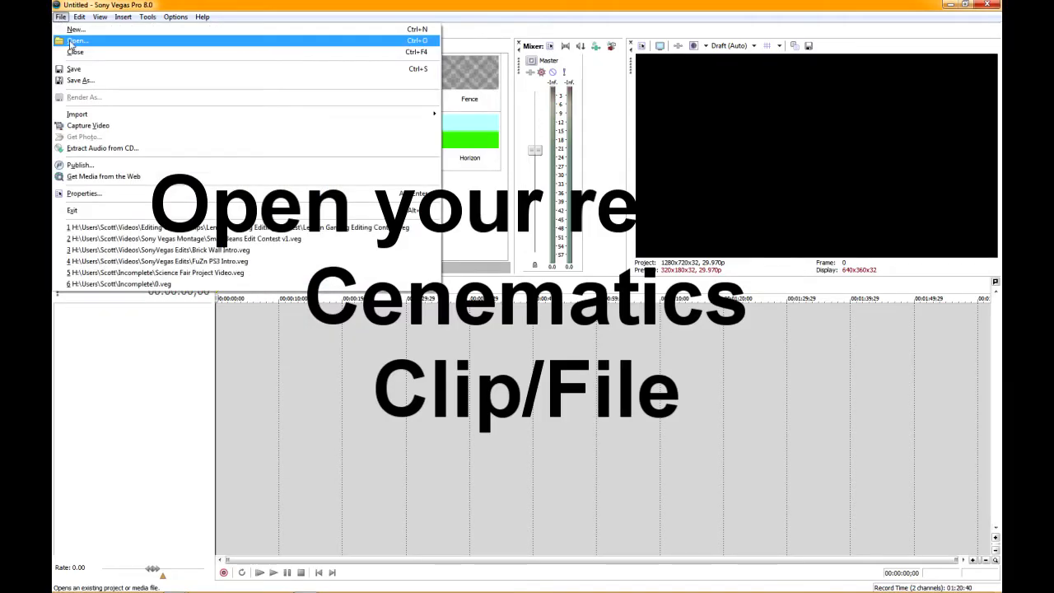
{"action": "left_click", "coordinate": [71, 42]}
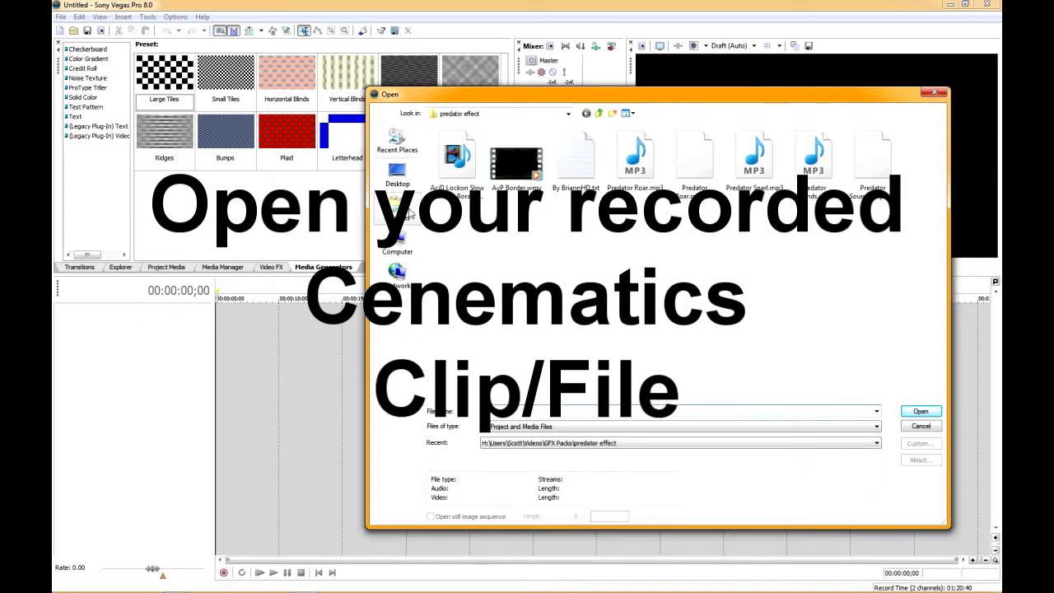
{"action": "left_click", "coordinate": [408, 213]}
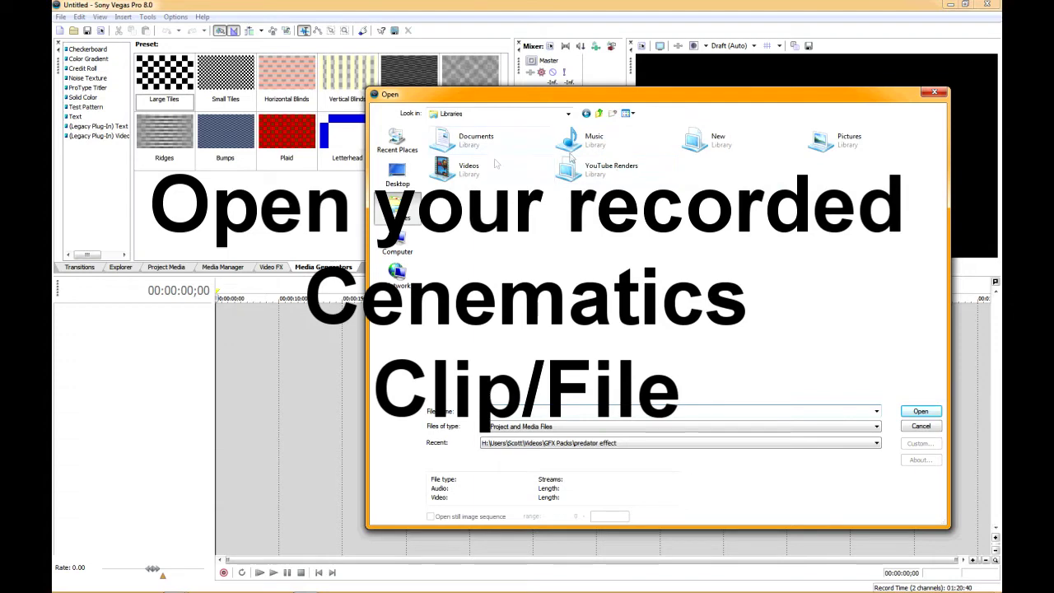
{"action": "double_click", "coordinate": [495, 164]}
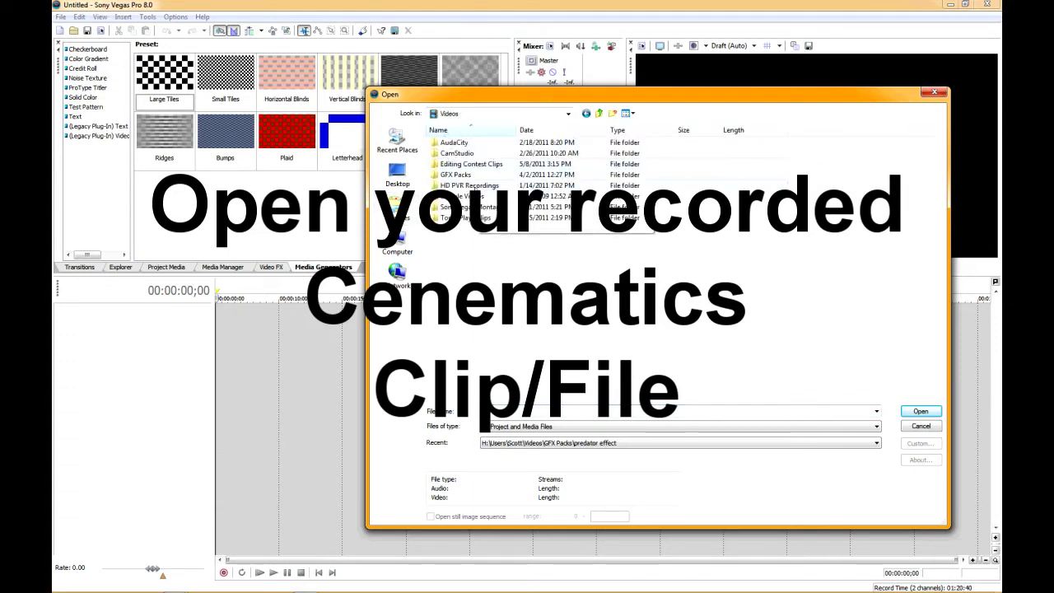
{"action": "double_click", "coordinate": [473, 186]}
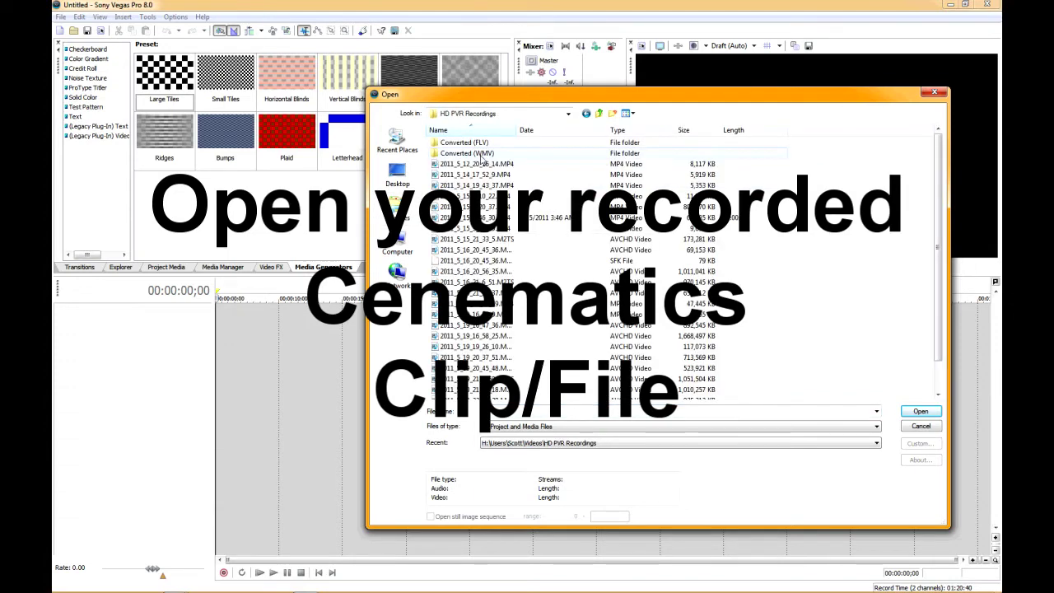
{"action": "double_click", "coordinate": [481, 154]}
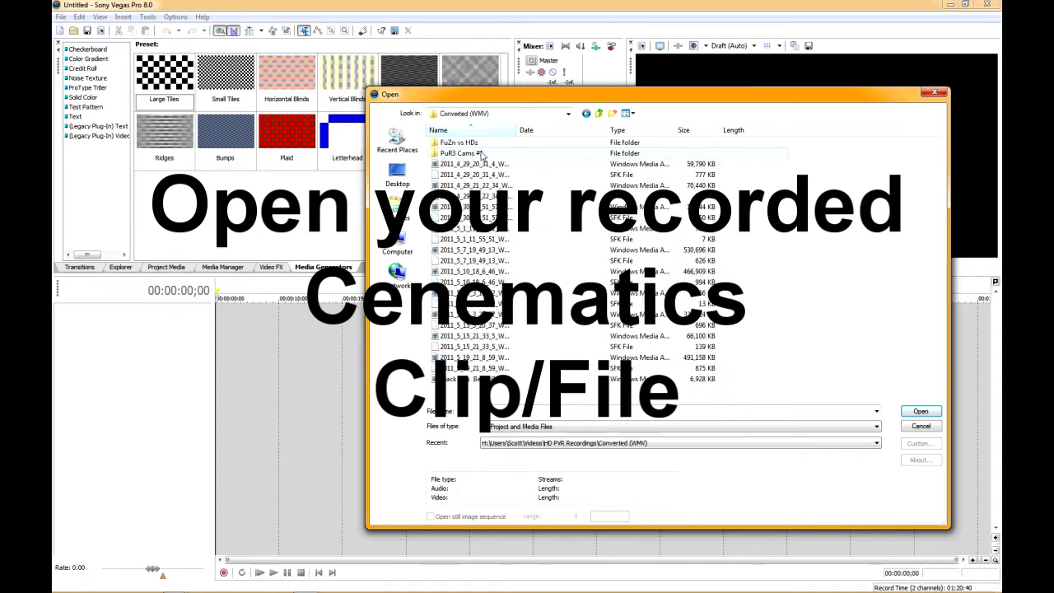
{"action": "double_click", "coordinate": [480, 154]}
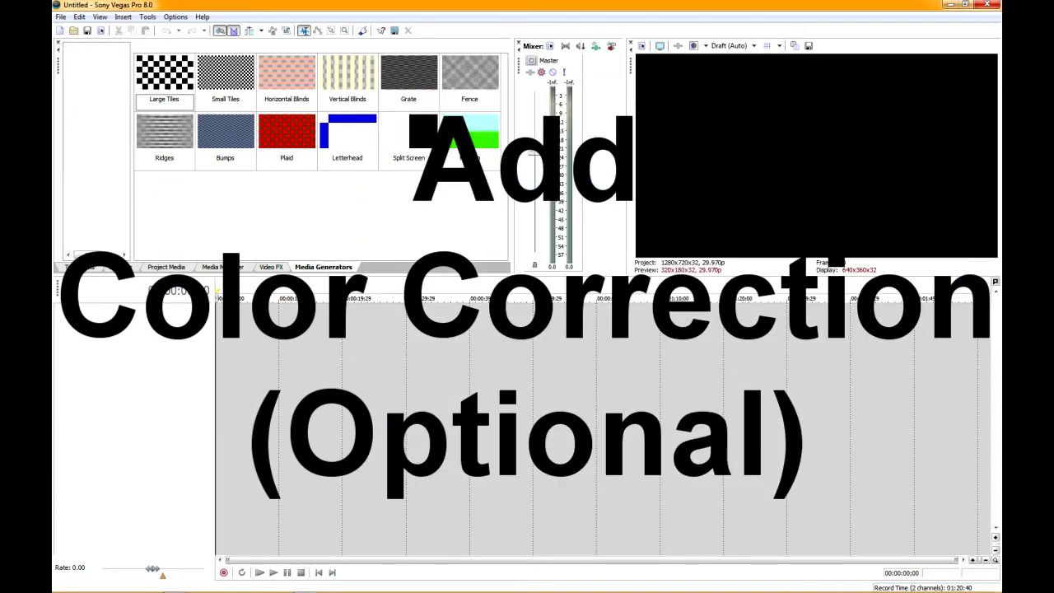
Set the preview quality to Best (Auto)
{"action": "left_click", "coordinate": [346, 354]}
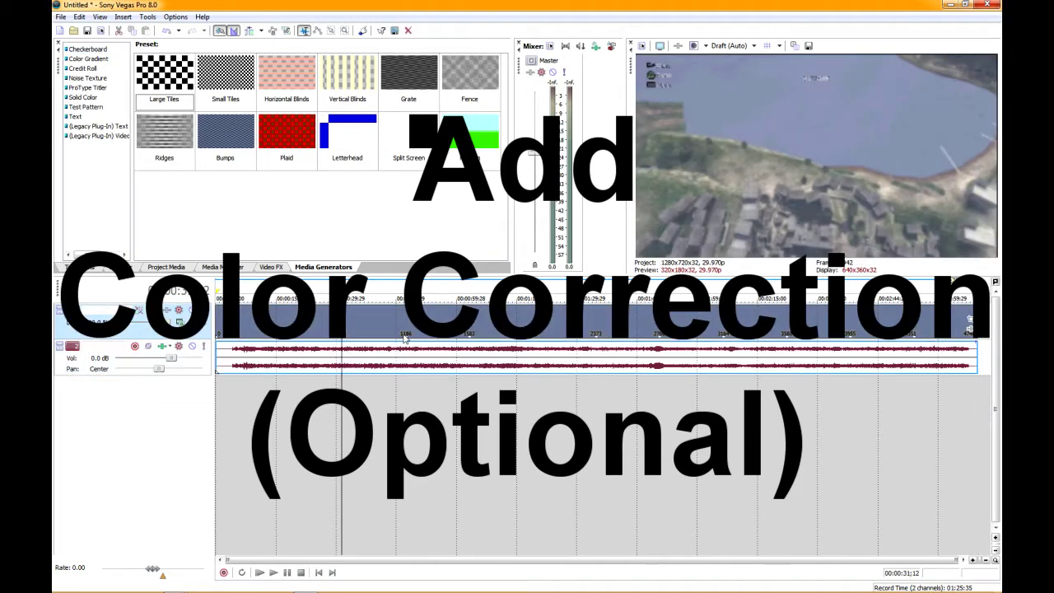
{"action": "right_click", "coordinate": [405, 337]}
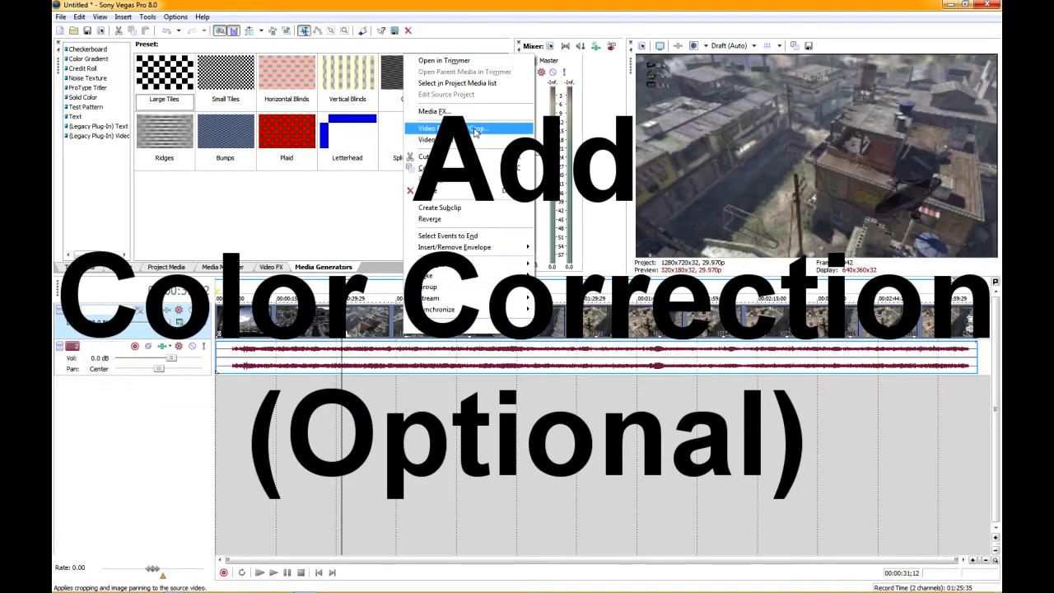
{"action": "left_click", "coordinate": [753, 47]}
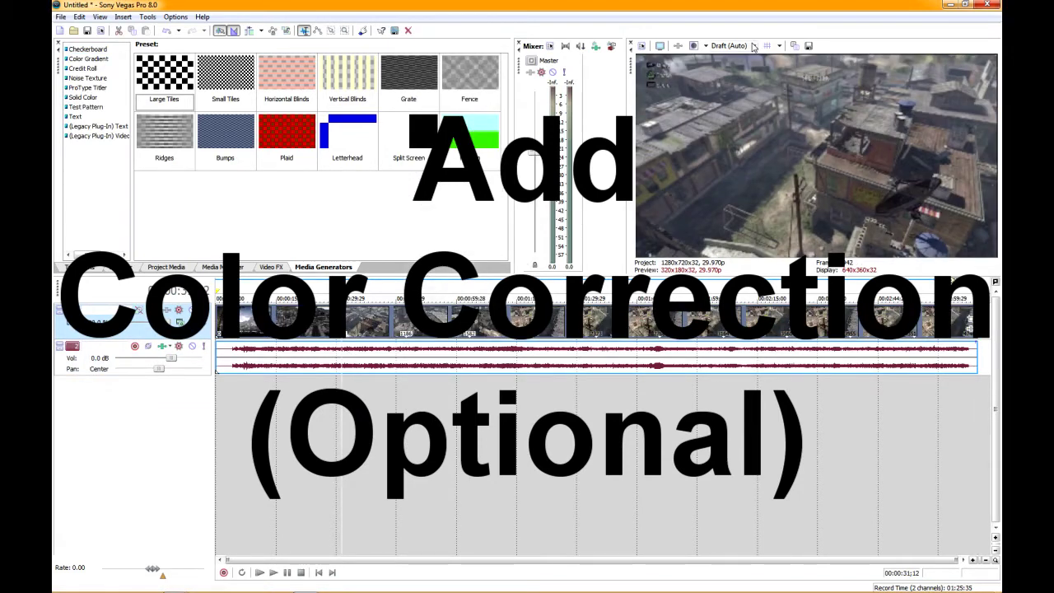
{"action": "left_click", "coordinate": [753, 47]}
{"action": "mouse_move", "coordinate": [747, 97]}
{"action": "left_click", "coordinate": [784, 93]}
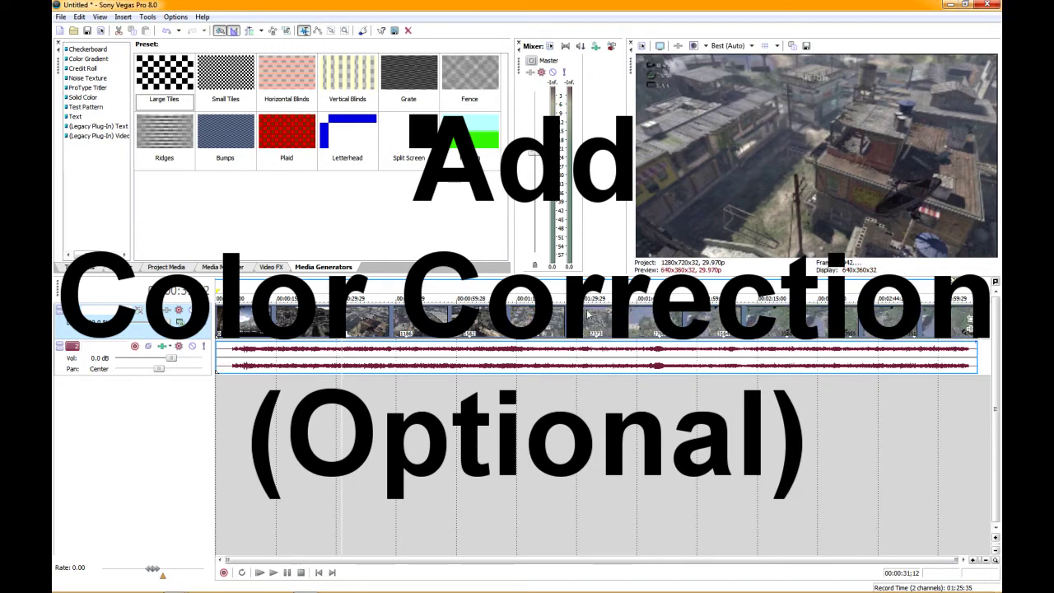
Add the Brightness and Contrast effect to the clip's Video Event FX chain
{"action": "right_click", "coordinate": [588, 313]}
{"action": "left_click", "coordinate": [601, 128]}
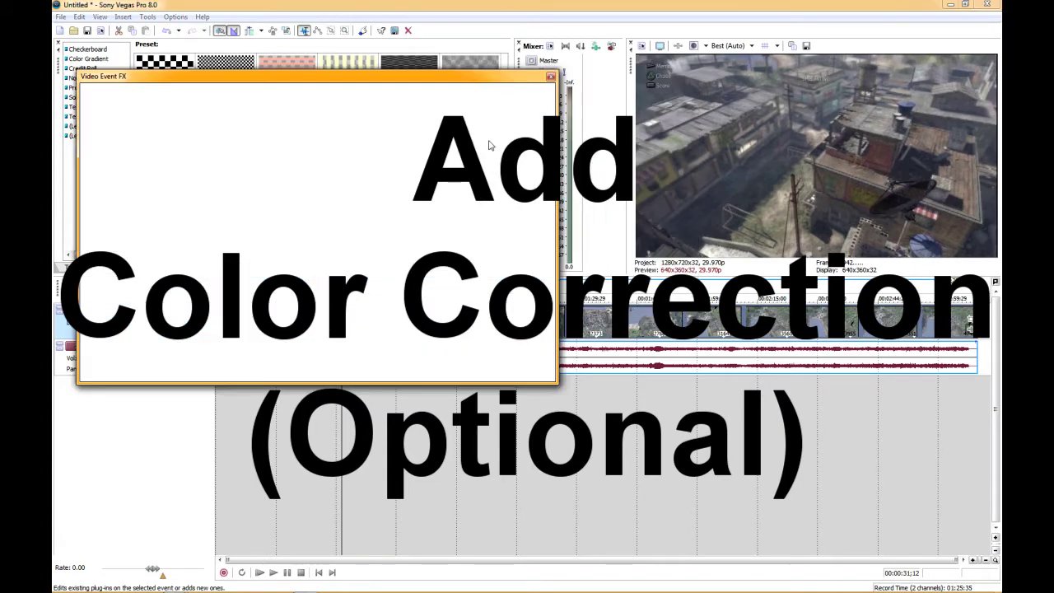
{"action": "left_click", "coordinate": [443, 298]}
{"action": "left_click", "coordinate": [743, 237]}
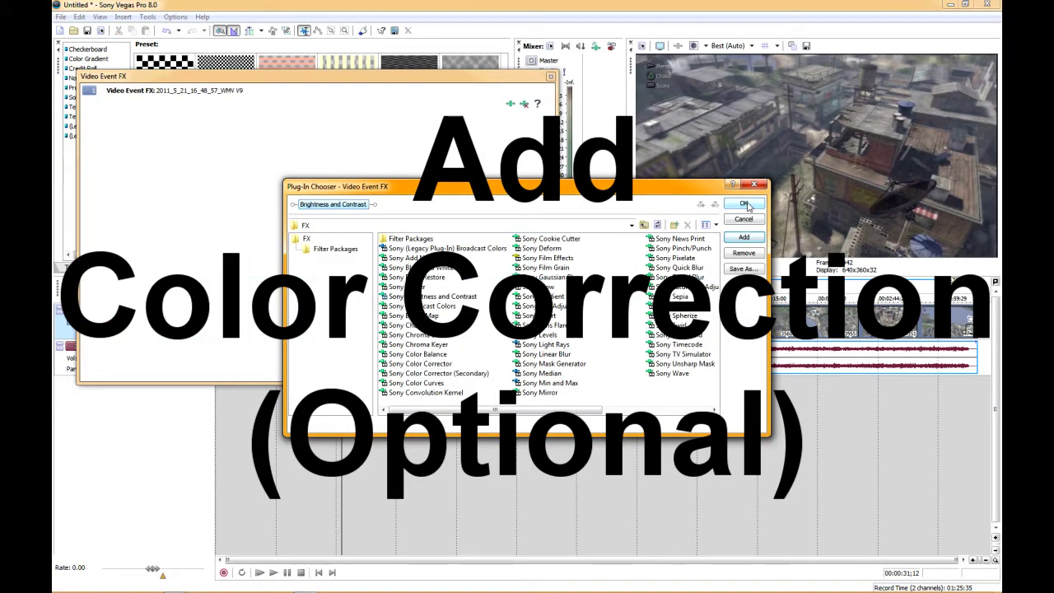
{"action": "left_click", "coordinate": [745, 205]}
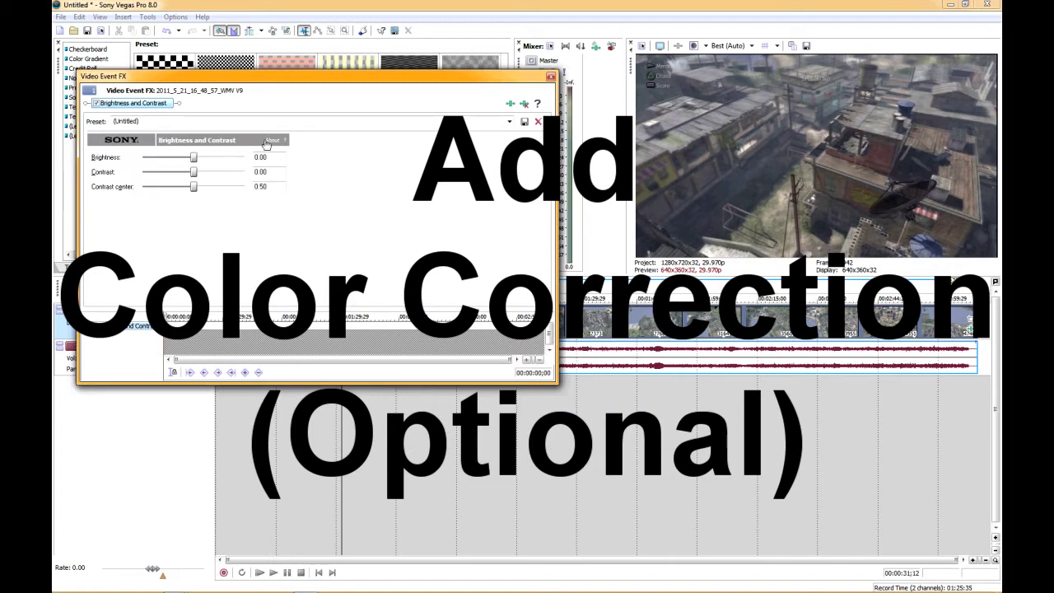
Set Brightness to 0.25 and Contrast to 0.50
{"action": "double_click", "coordinate": [268, 157]}
{"action": "type", "text": "0.25"}
{"action": "left_click_drag", "start_coordinate": [193, 172], "coordinate": [216, 173]}
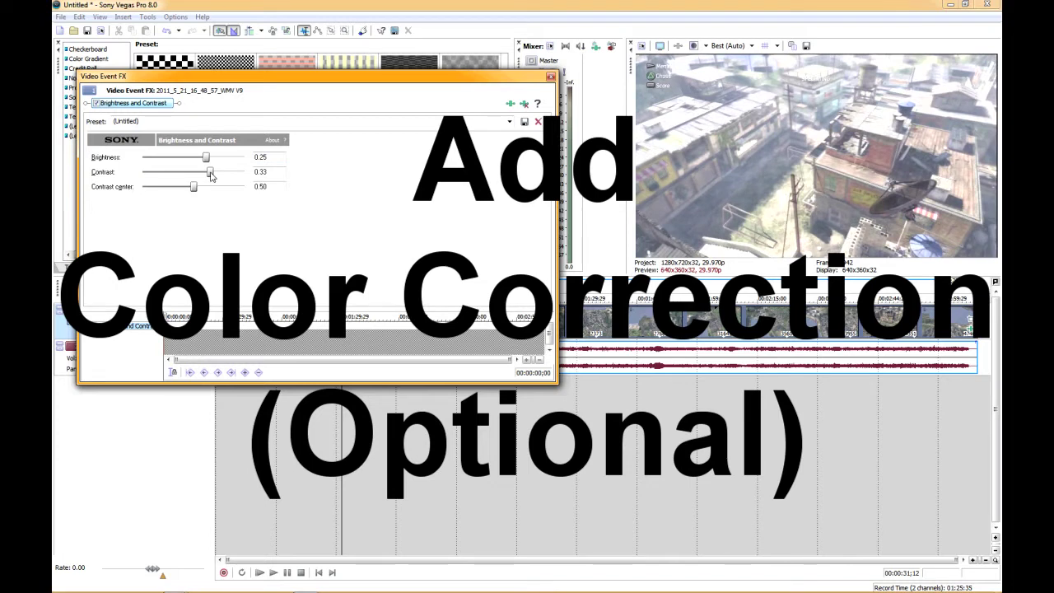
{"action": "left_click", "coordinate": [237, 169]}
{"action": "type", "text": "0.5"}
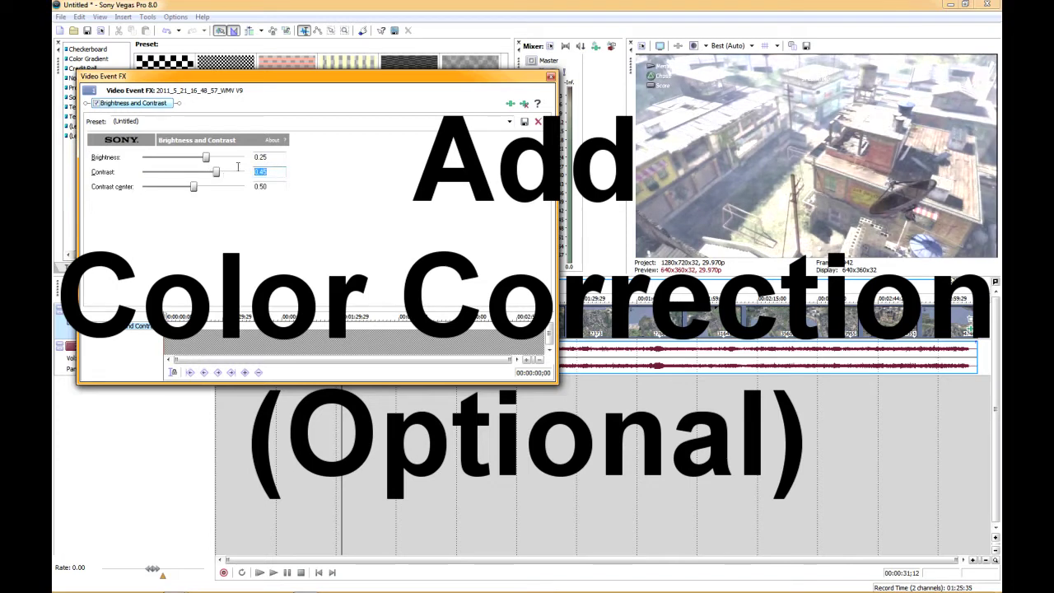
{"action": "key", "text": "Tab"}
Set Contrast center to 0.90 and close the Video Event FX window
{"action": "left_click_drag", "start_coordinate": [195, 187], "coordinate": [228, 191]}
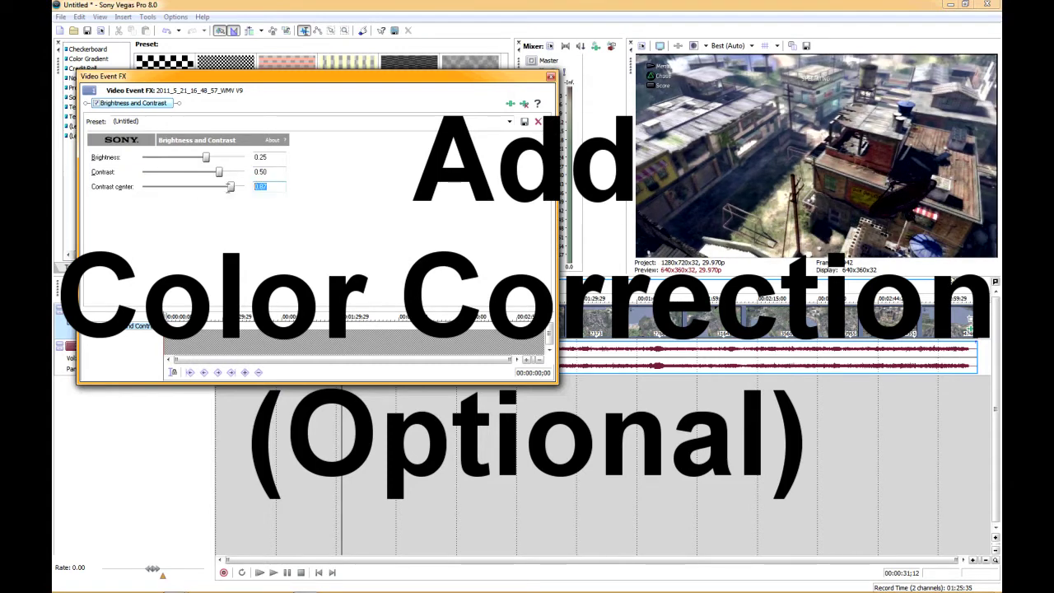
{"action": "type", "text": "0.5"}
{"action": "key", "text": "BackSpace"}
{"action": "type", "text": "8"}
{"action": "left_click", "coordinate": [276, 171]}
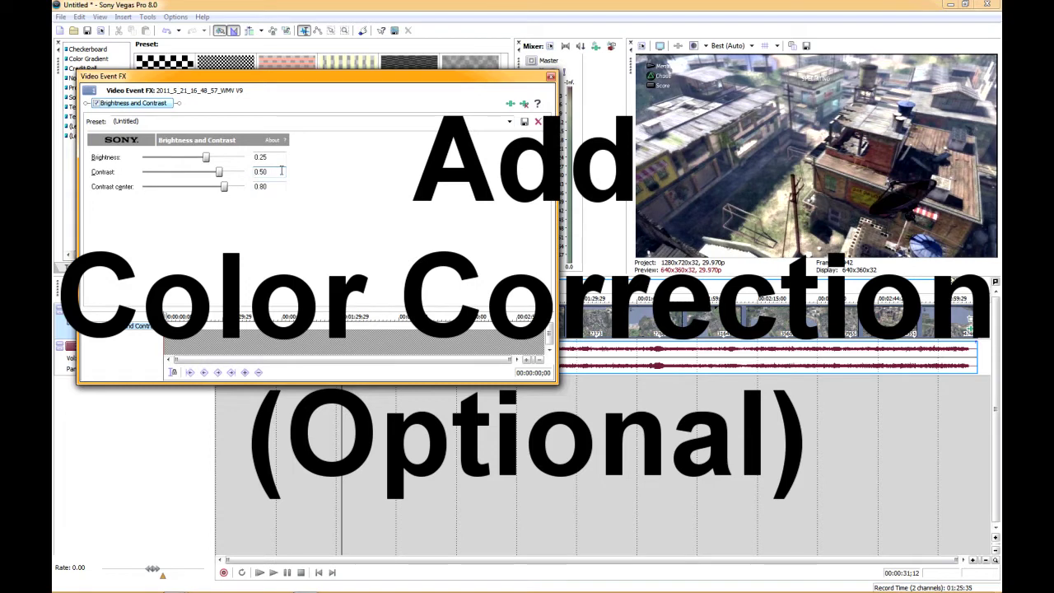
{"action": "left_click", "coordinate": [277, 186]}
{"action": "key", "text": "BackSpace"}
{"action": "key", "text": "BackSpace"}
{"action": "type", "text": "9"}
{"action": "left_click", "coordinate": [280, 173]}
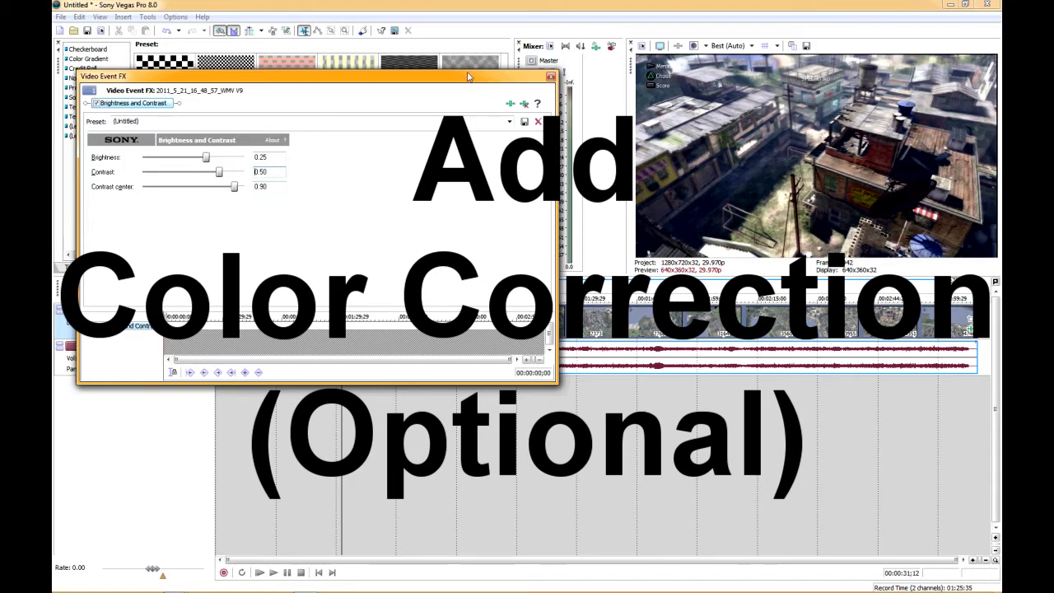
{"action": "left_click", "coordinate": [550, 78]}
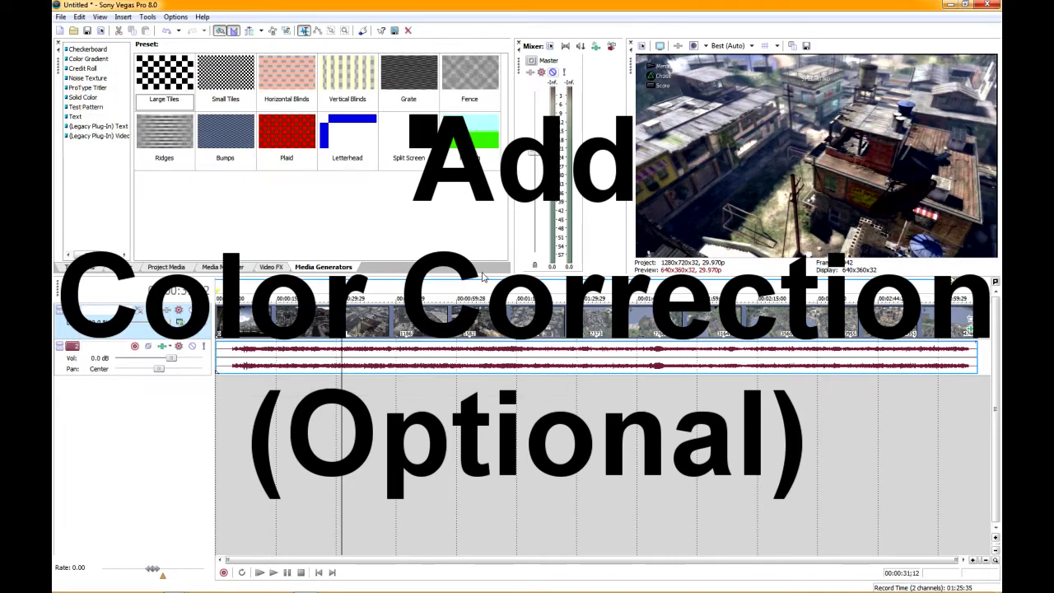
Apply the Cinematics preset to the clip in Event Pan/Crop
{"action": "right_click", "coordinate": [453, 320]}
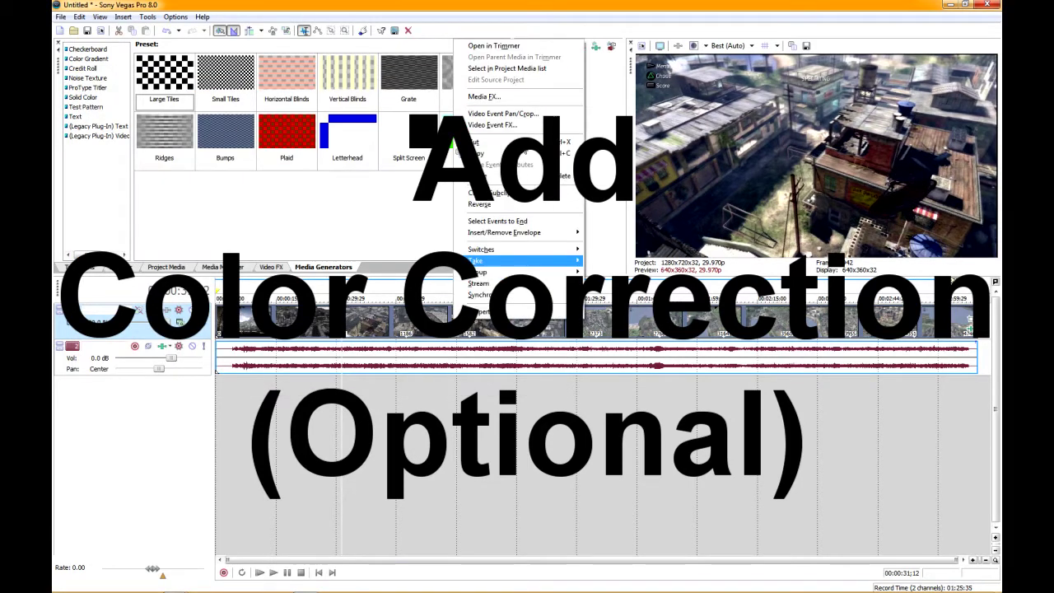
{"action": "left_click", "coordinate": [537, 119]}
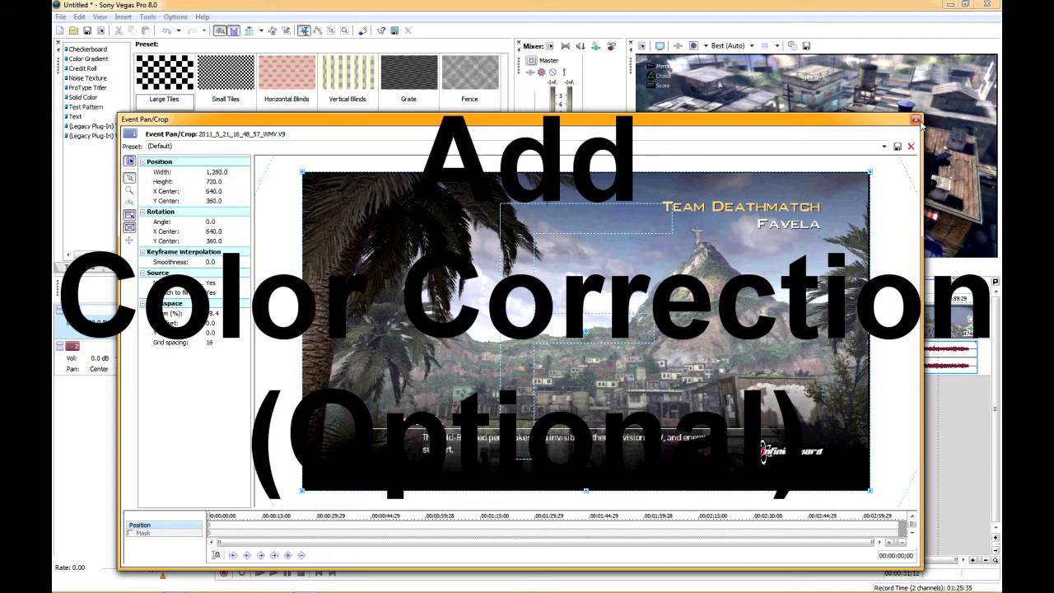
{"action": "left_click", "coordinate": [915, 119]}
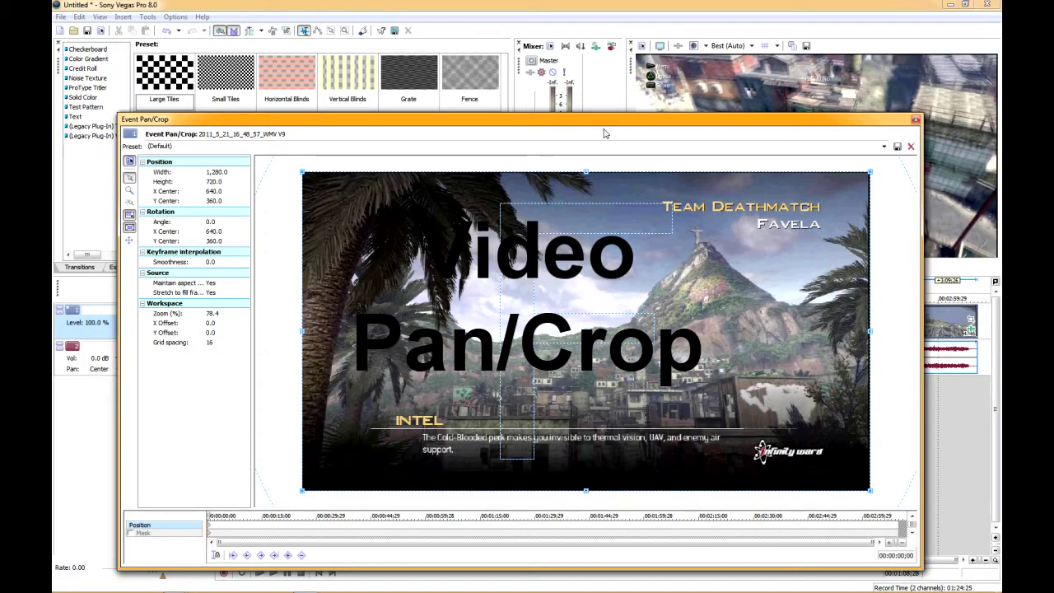
{"action": "left_click_drag", "start_coordinate": [603, 133], "coordinate": [548, 194]}
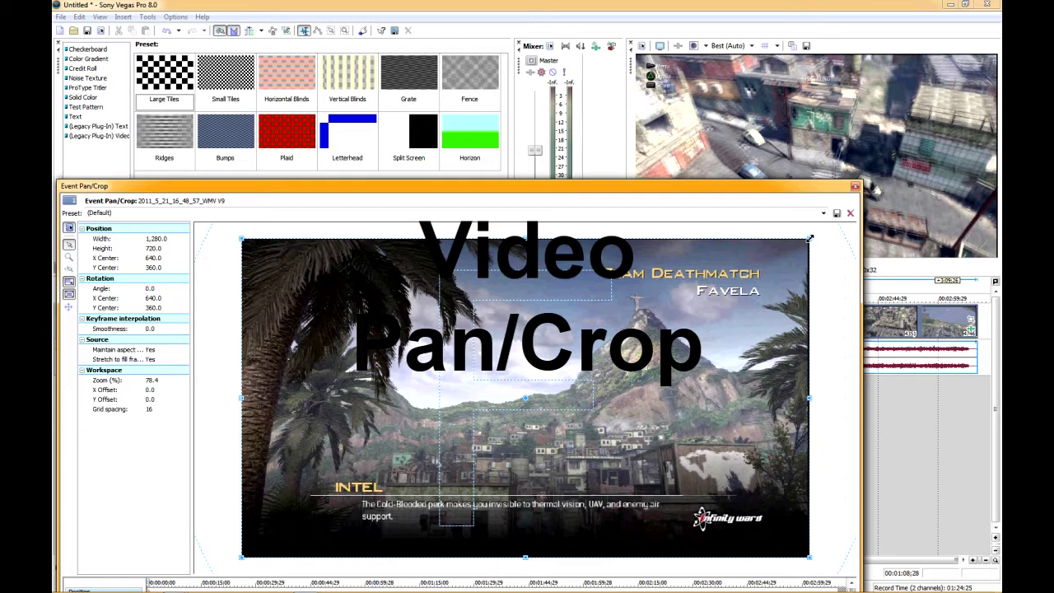
{"action": "left_click_drag", "start_coordinate": [809, 238], "coordinate": [782, 262]}
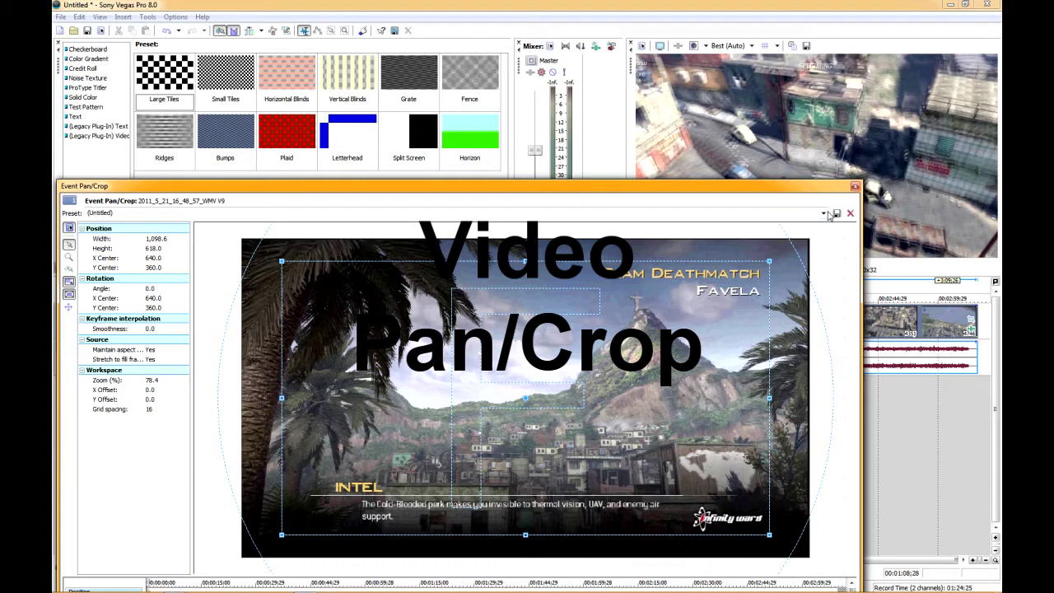
{"action": "left_click", "coordinate": [824, 214]}
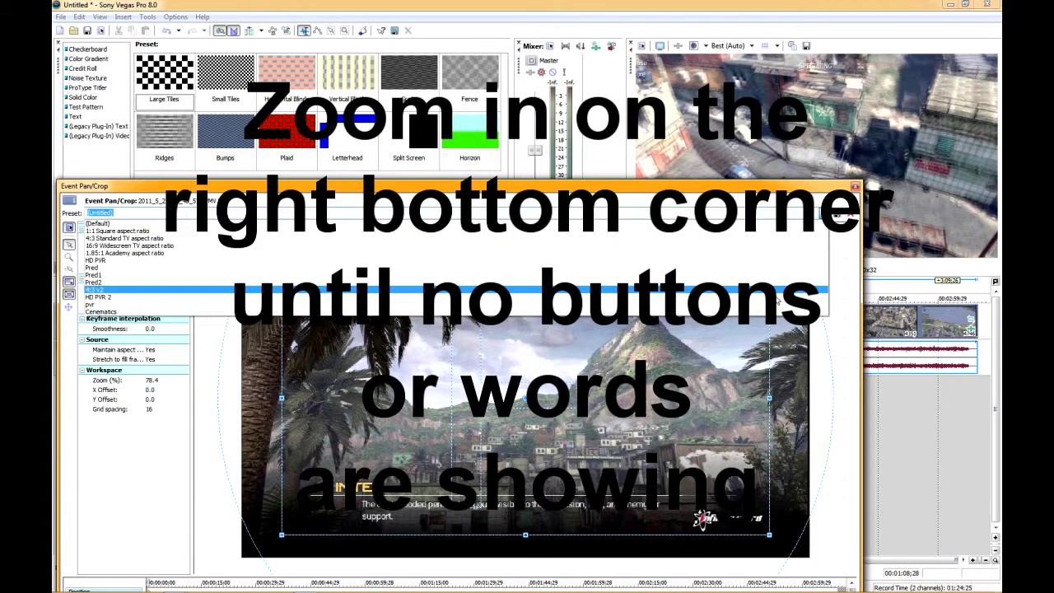
{"action": "left_click", "coordinate": [779, 312]}
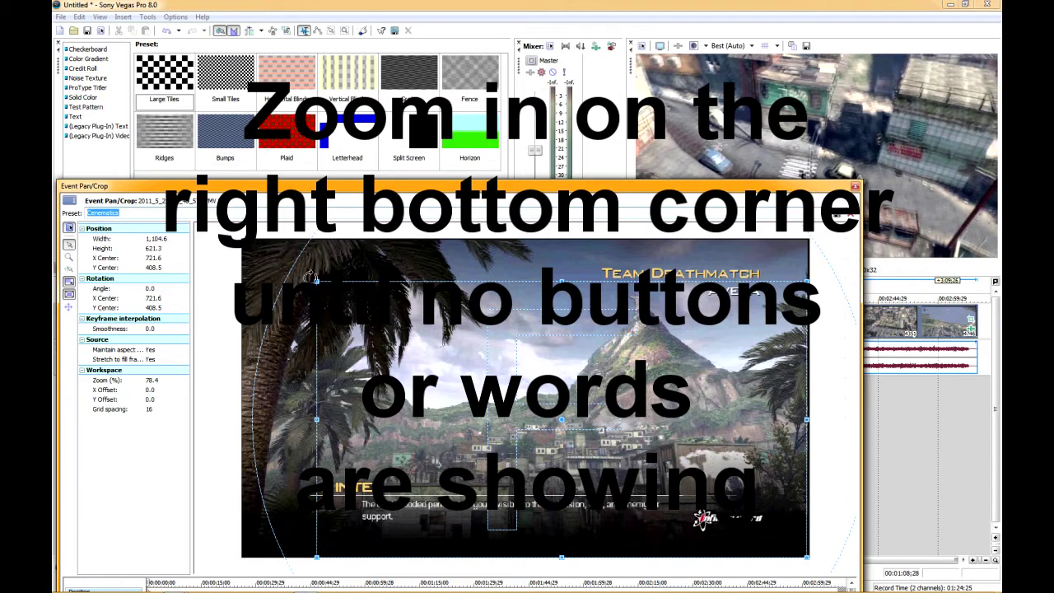
Set the crop angle to 0 and zoom the frame toward the bottom-right to 1,104.6 × 621.3
{"action": "left_click_drag", "start_coordinate": [310, 276], "coordinate": [430, 342]}
{"action": "left_click_drag", "start_coordinate": [268, 231], "coordinate": [224, 305]}
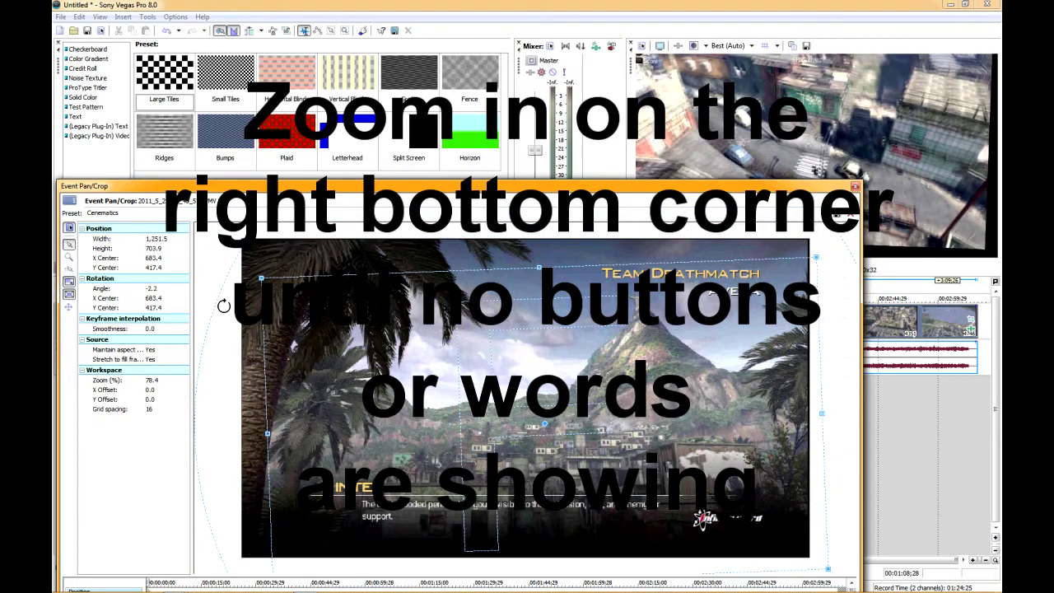
{"action": "left_click", "coordinate": [154, 288]}
{"action": "type", "text": "0"}
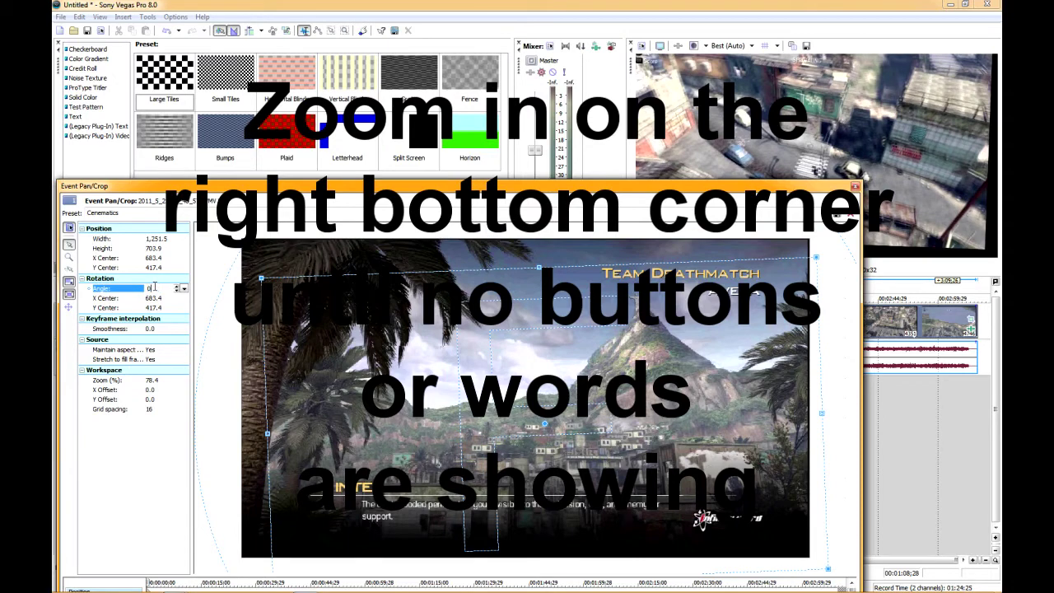
{"action": "key", "text": "Tab"}
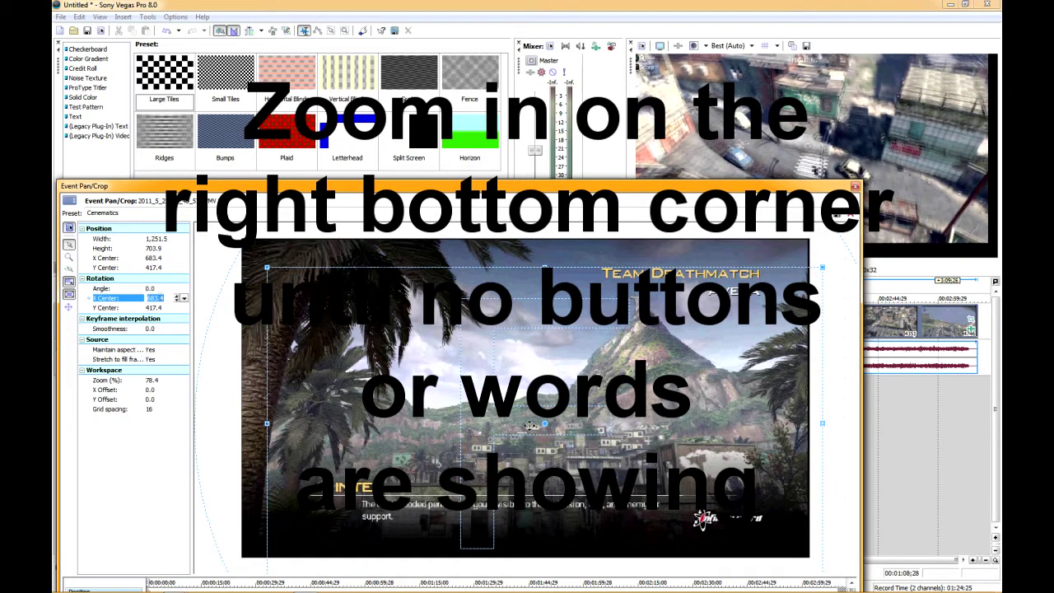
{"action": "left_click_drag", "start_coordinate": [532, 425], "coordinate": [517, 413]}
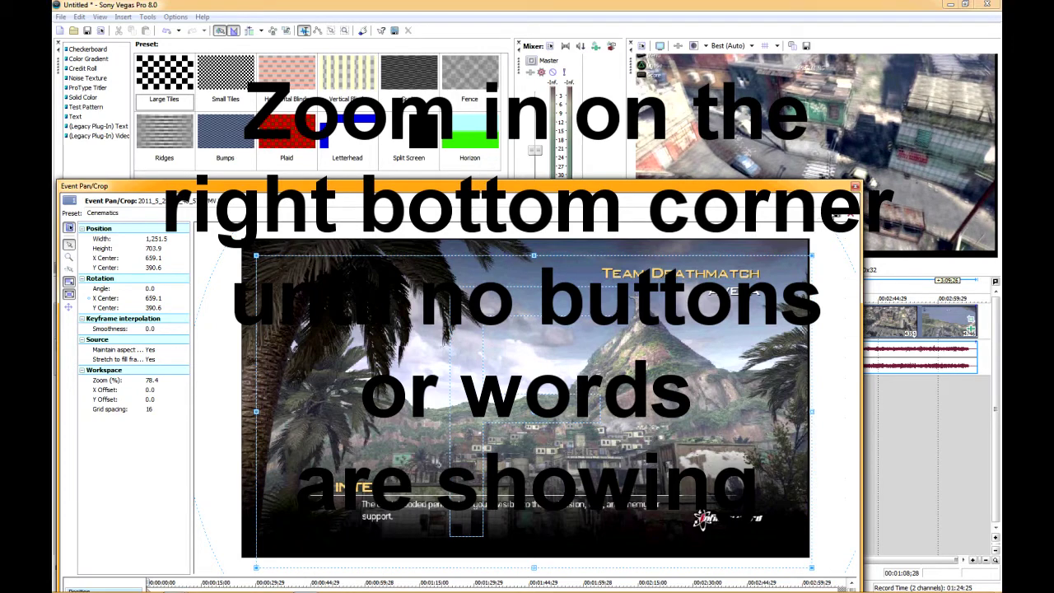
{"action": "left_click_drag", "start_coordinate": [256, 256], "coordinate": [316, 280]}
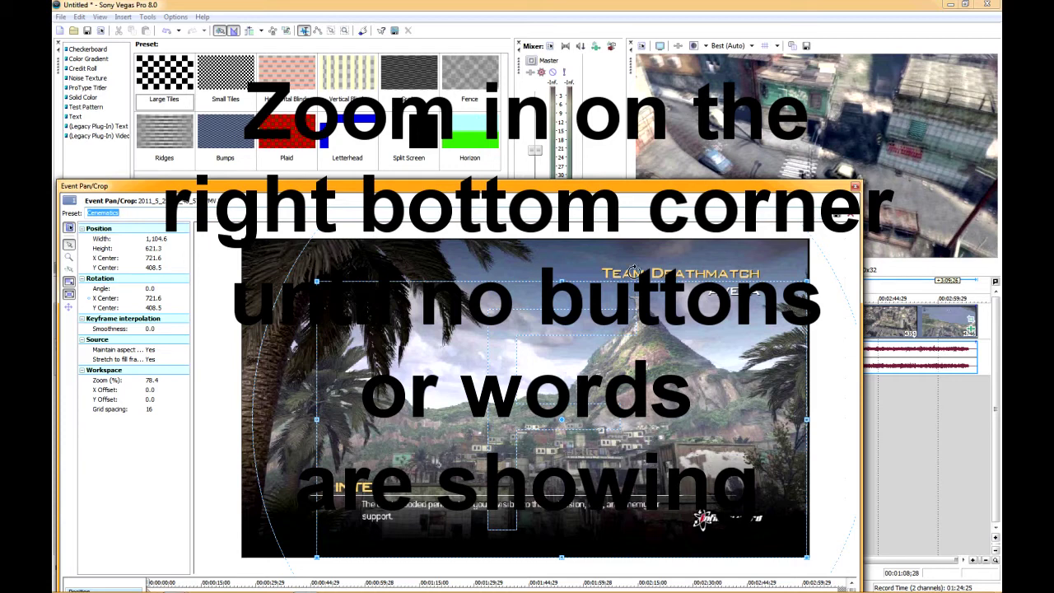
{"action": "left_click", "coordinate": [856, 186]}
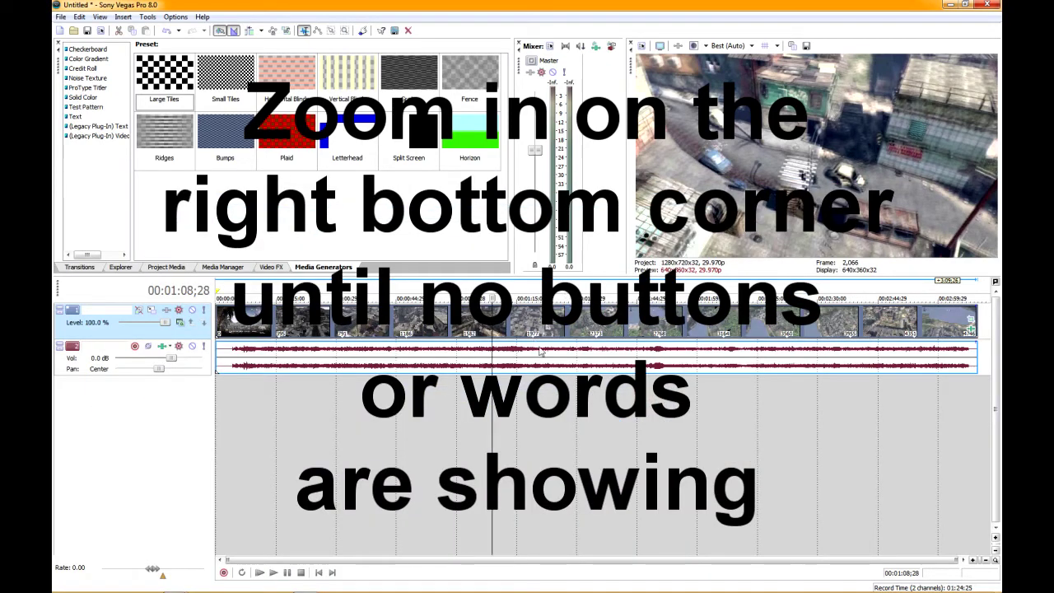
Drop the audio event's gain to -Inf dB and insert a new video track above the clip
{"action": "left_click_drag", "start_coordinate": [542, 342], "coordinate": [545, 393]}
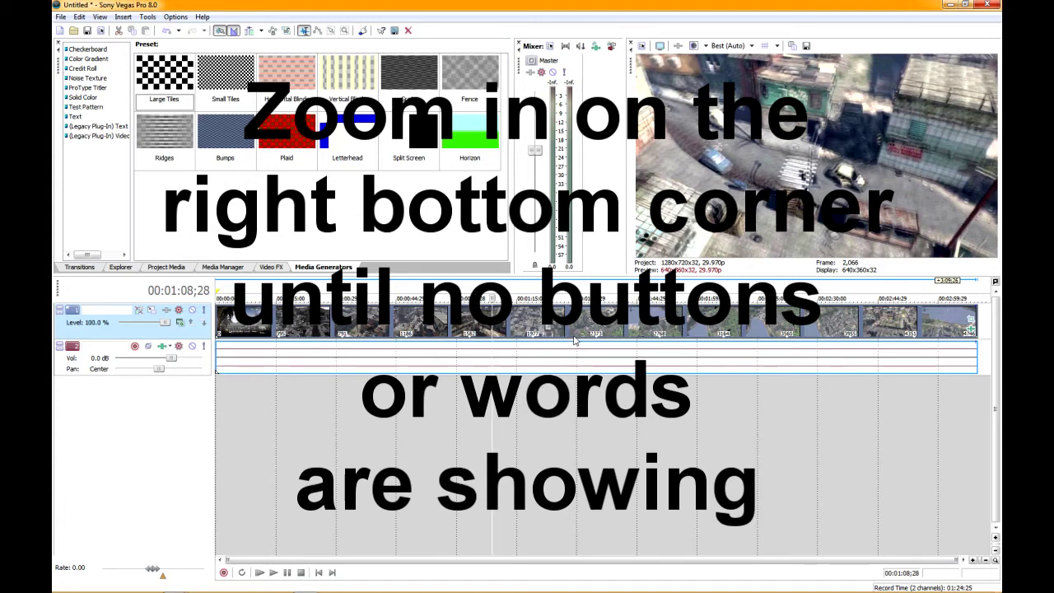
{"action": "right_click", "coordinate": [587, 324]}
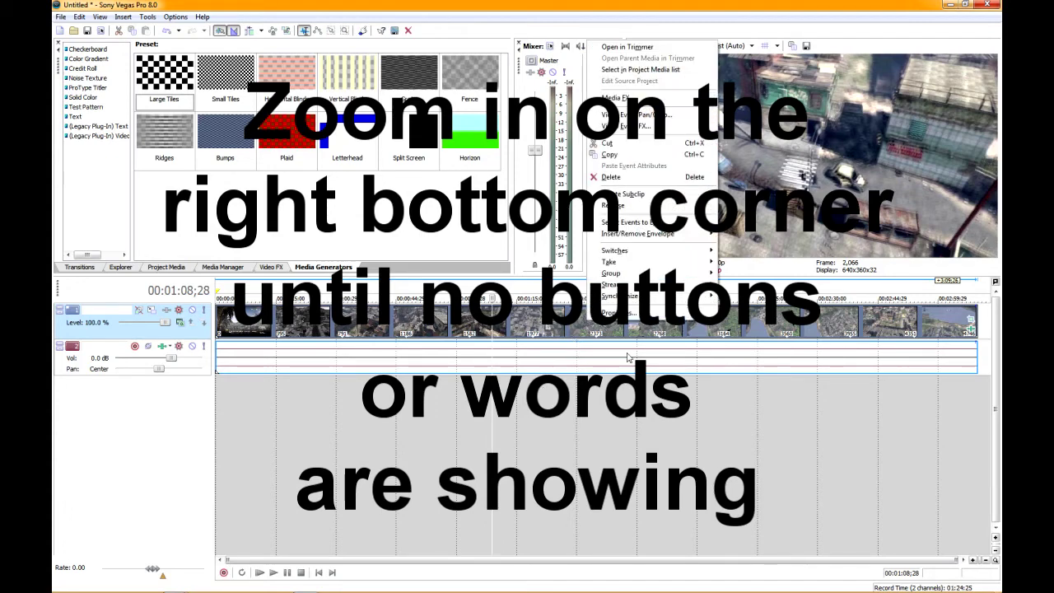
{"action": "left_click", "coordinate": [626, 313]}
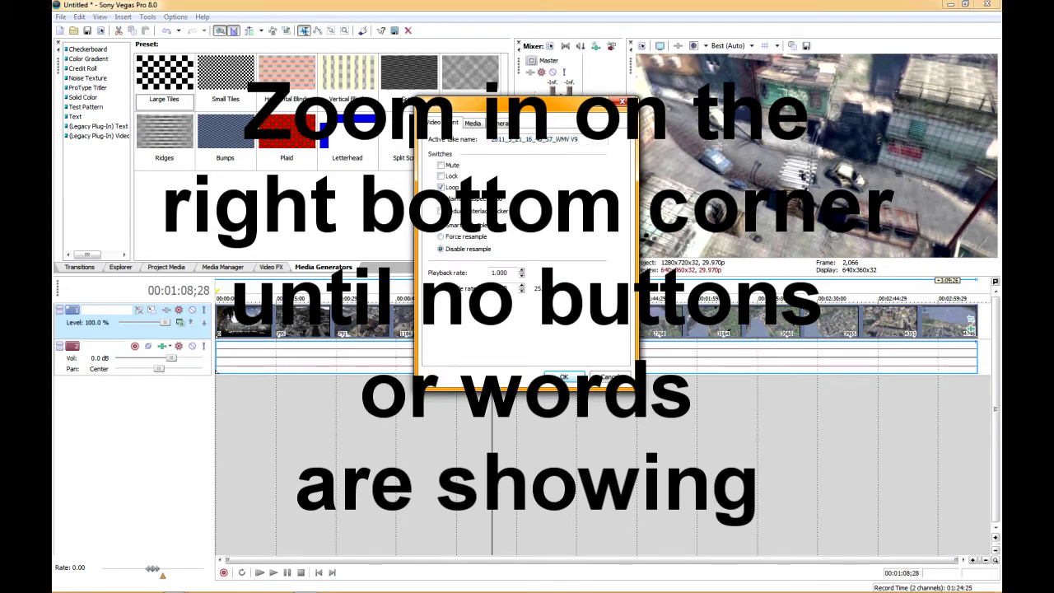
{"action": "left_click", "coordinate": [563, 377]}
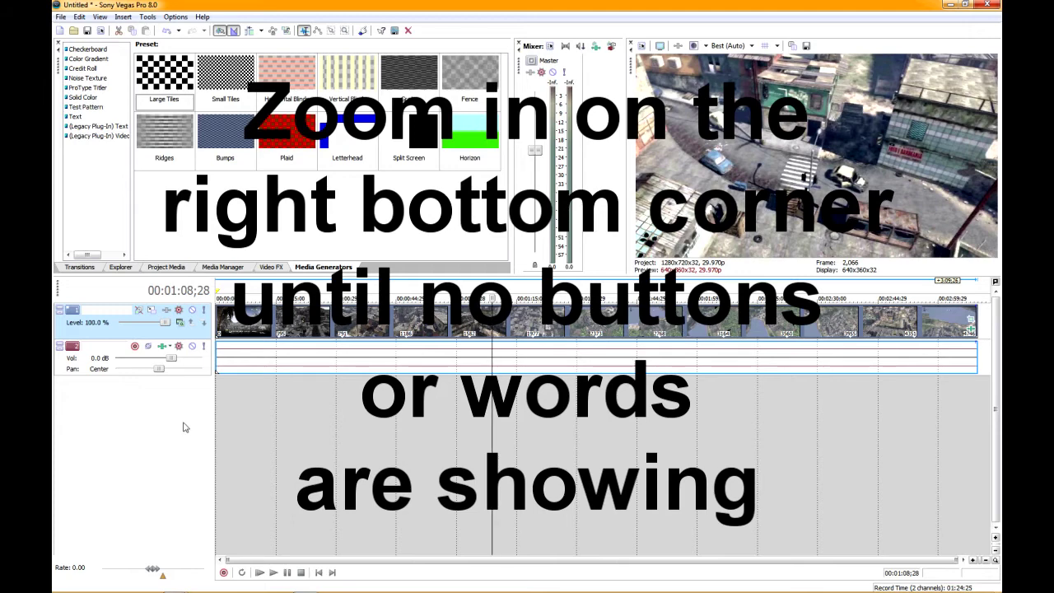
{"action": "right_click", "coordinate": [183, 423]}
{"action": "left_click", "coordinate": [218, 452]}
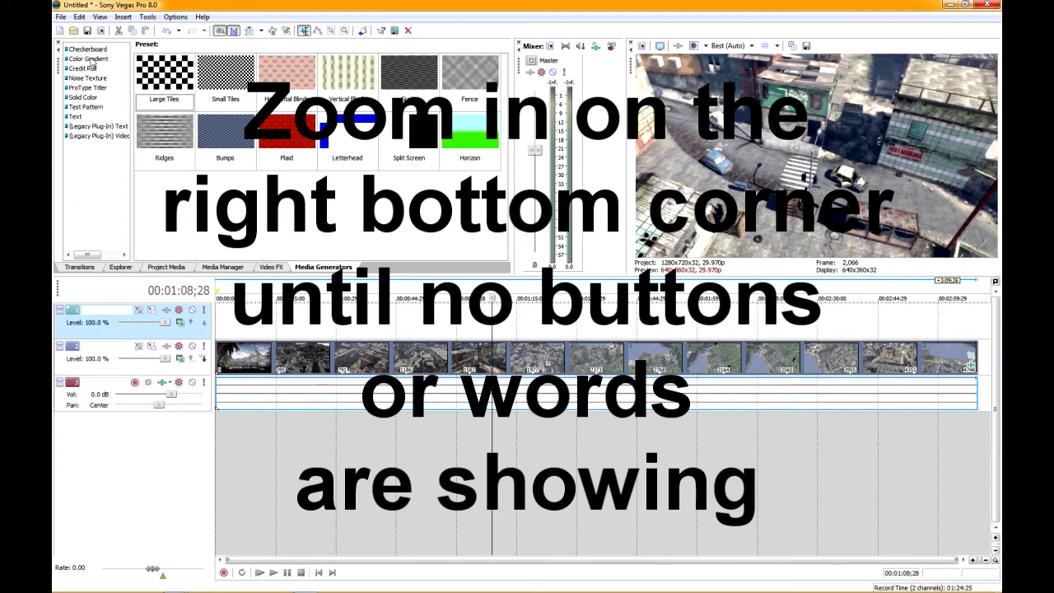
Drag the Rectangular Transparent to Black color gradient preset onto the top video track
{"action": "left_click", "coordinate": [86, 59]}
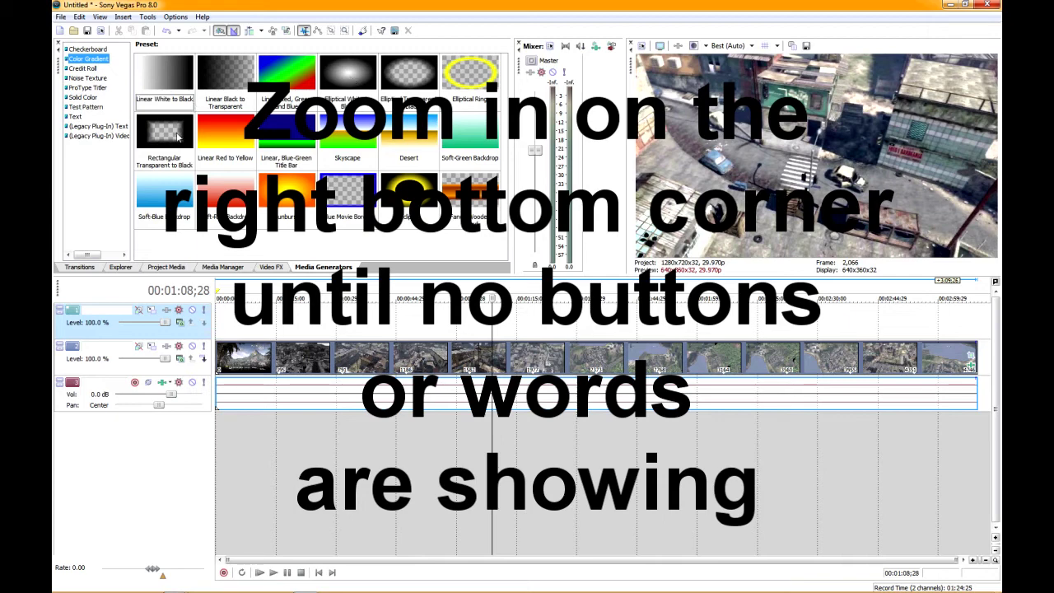
{"action": "mouse_move", "coordinate": [181, 137]}
{"action": "left_mouse_down"}
{"action": "mouse_move", "coordinate": [242, 322]}
{"action": "mouse_move", "coordinate": [222, 325]}
{"action": "left_mouse_up"}
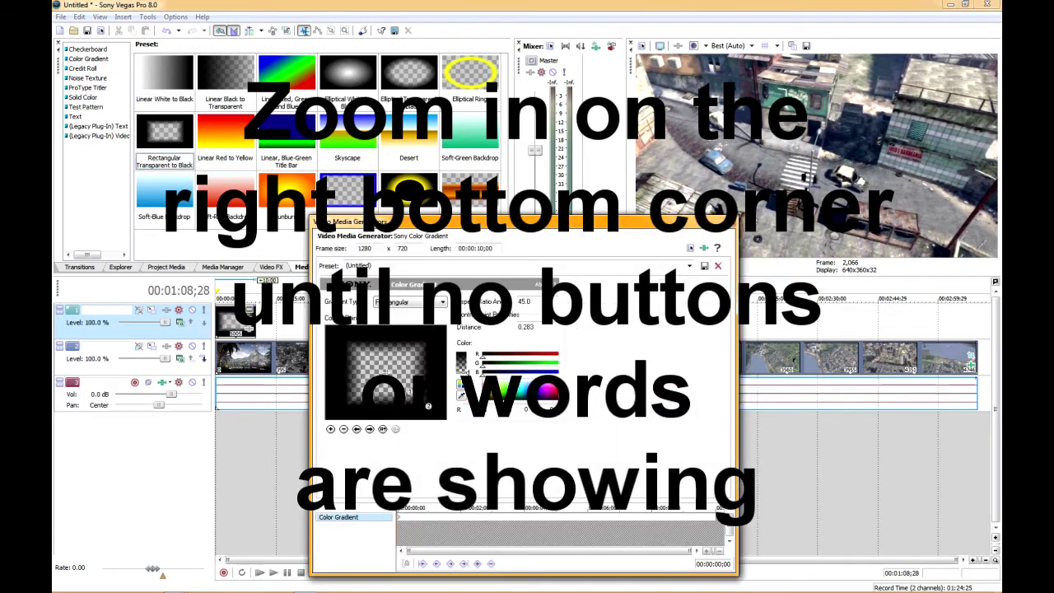
{"action": "left_click", "coordinate": [733, 222]}
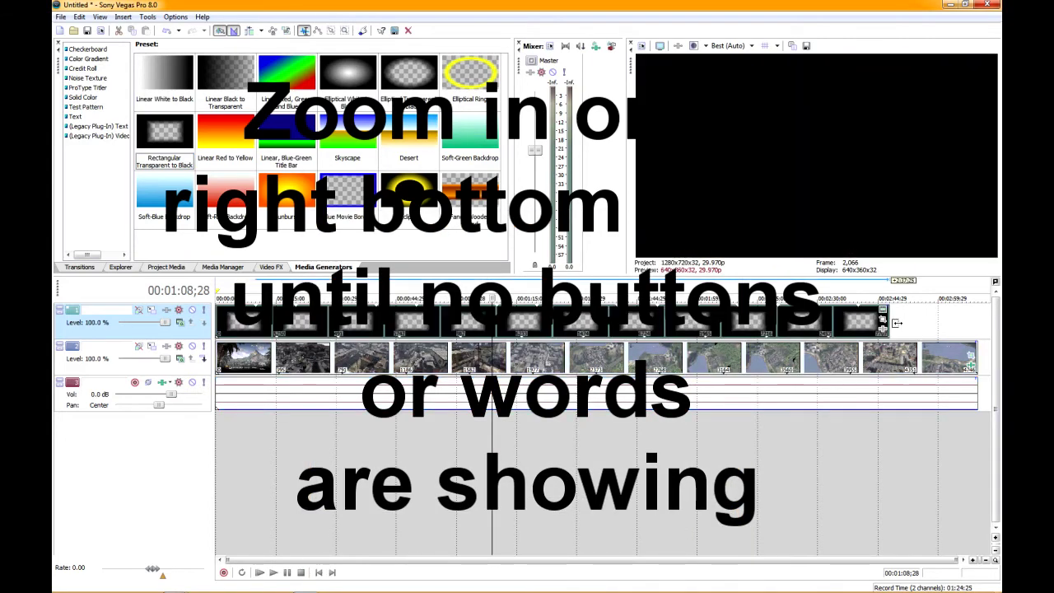
{"action": "right_click", "coordinate": [523, 323]}
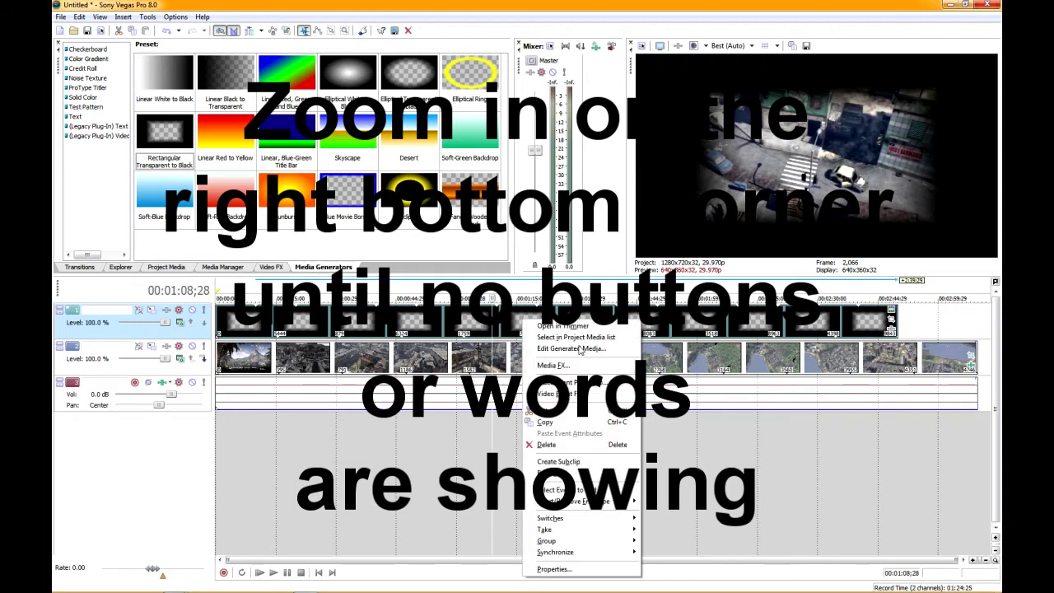
Edit the gradient's generated media, widening the vignette to Distance 0.539
{"action": "left_click", "coordinate": [593, 354]}
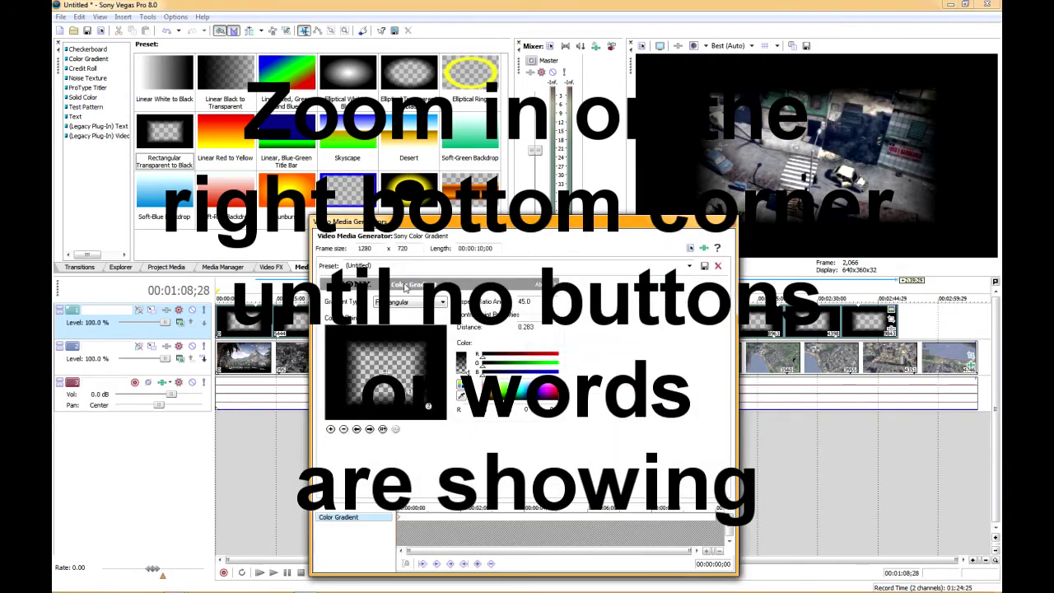
{"action": "left_click_drag", "start_coordinate": [538, 327], "coordinate": [517, 328]}
{"action": "left_click_drag", "start_coordinate": [428, 406], "coordinate": [440, 418]}
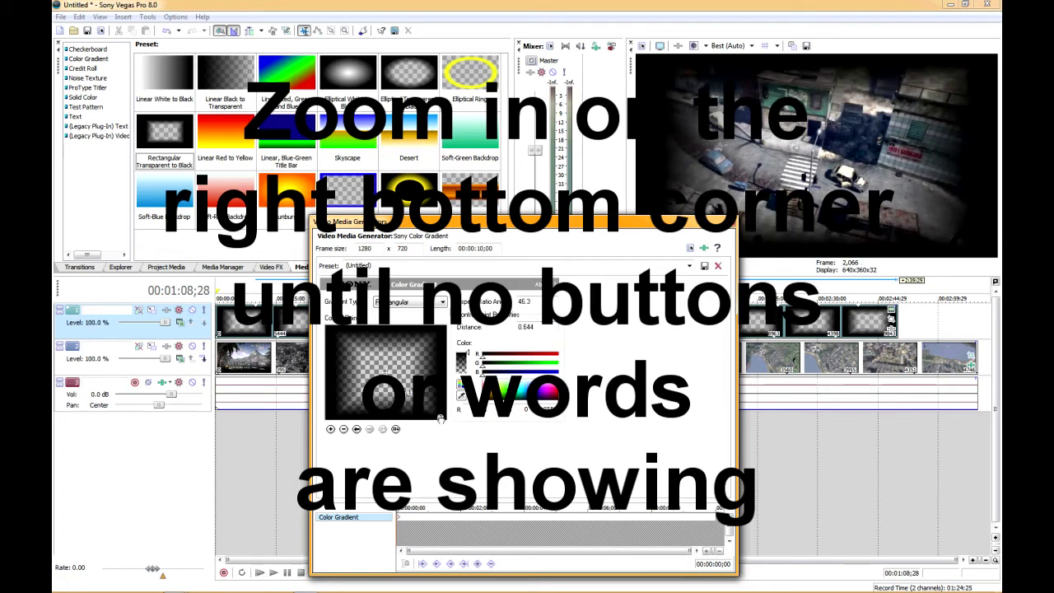
{"action": "left_click_drag", "start_coordinate": [440, 419], "coordinate": [452, 425]}
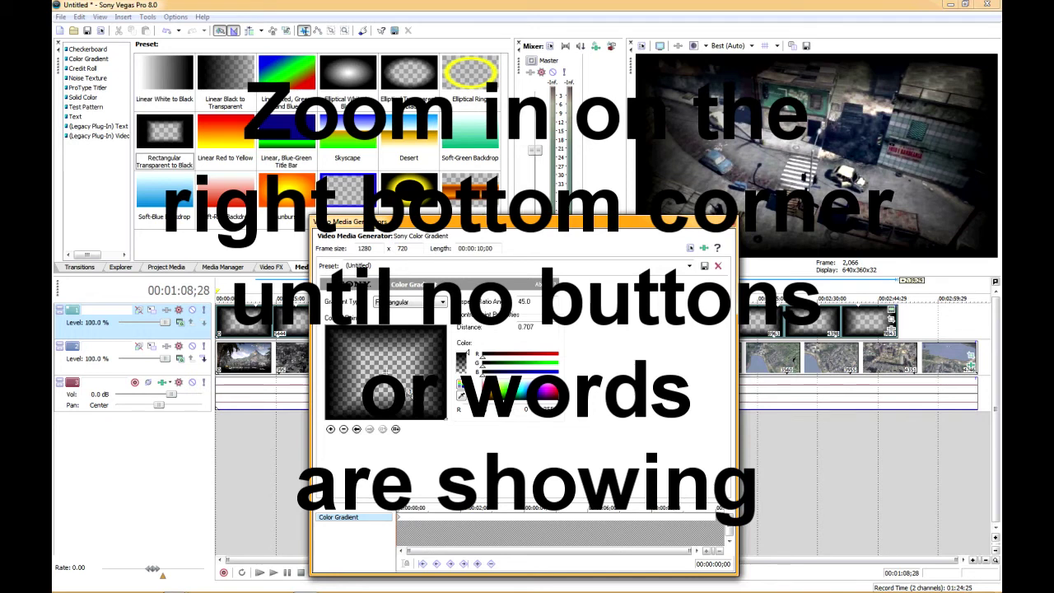
{"action": "left_click_drag", "start_coordinate": [407, 393], "coordinate": [412, 397]}
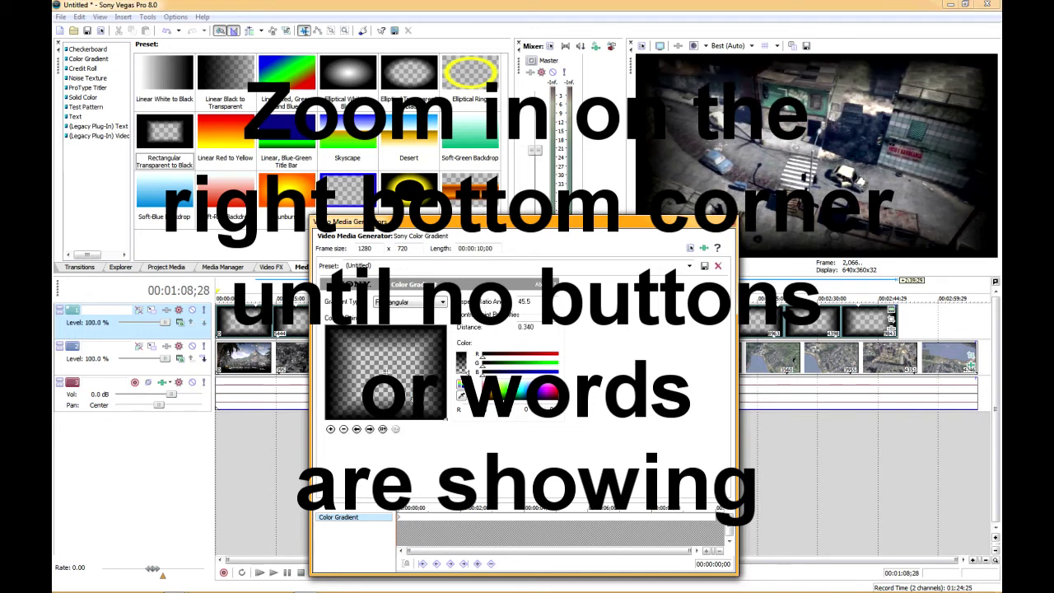
{"action": "left_click_drag", "start_coordinate": [411, 396], "coordinate": [417, 403]}
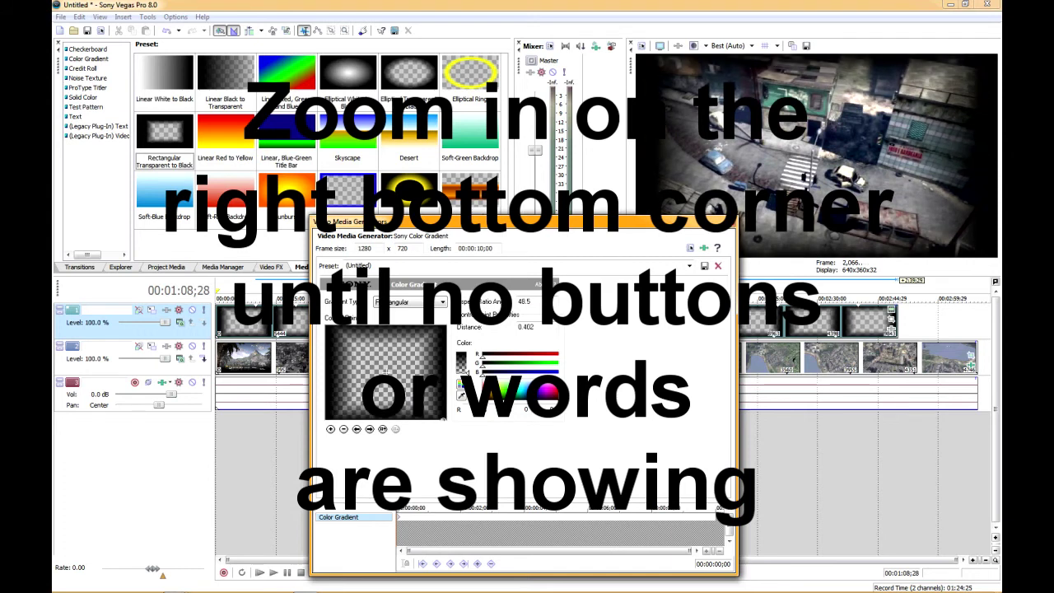
{"action": "left_click_drag", "start_coordinate": [417, 403], "coordinate": [432, 409]}
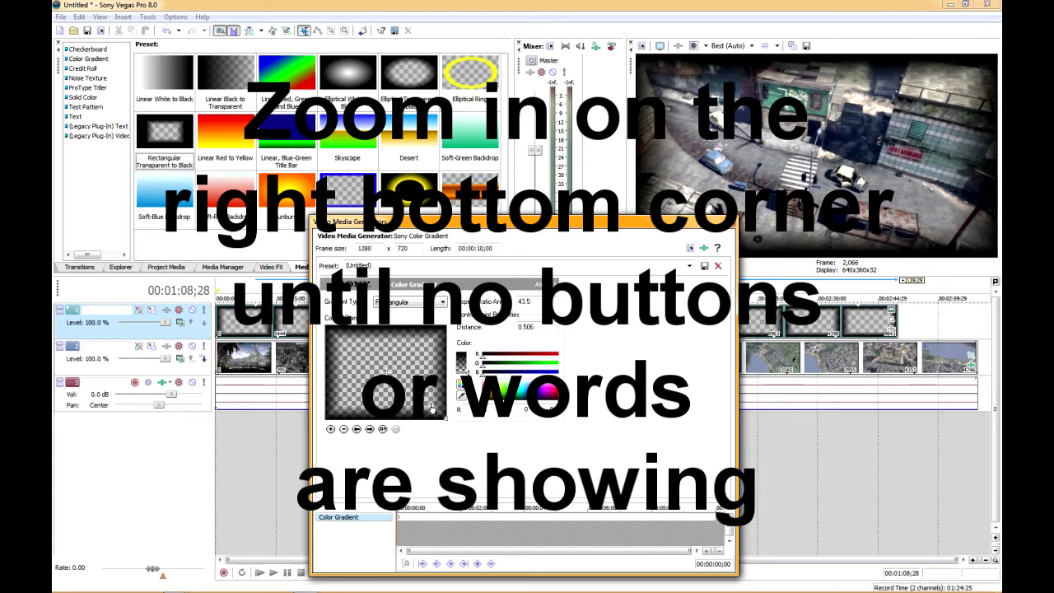
{"action": "left_click_drag", "start_coordinate": [431, 409], "coordinate": [432, 409]}
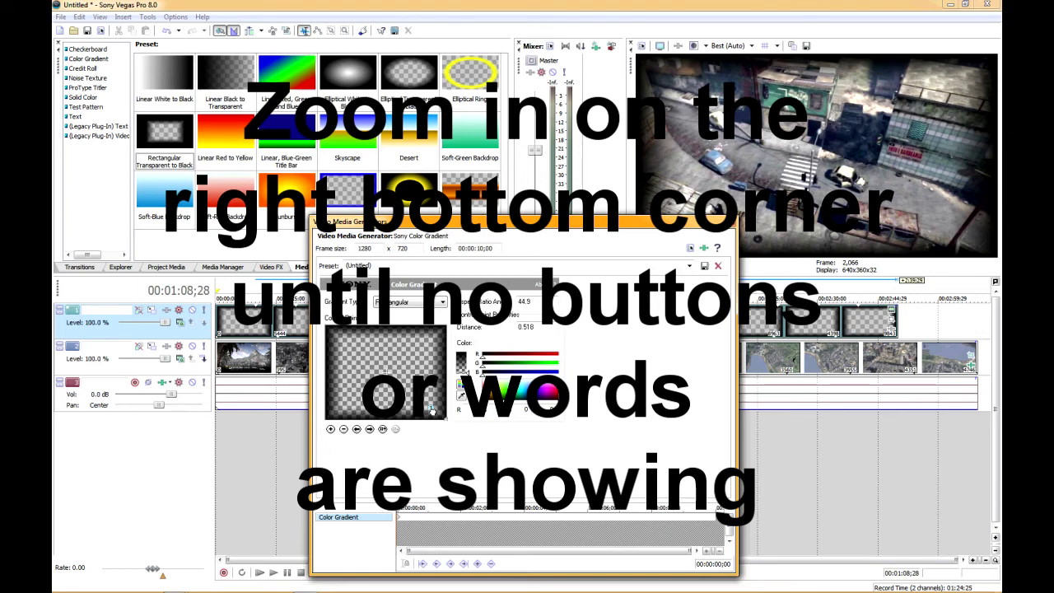
{"action": "left_click_drag", "start_coordinate": [431, 409], "coordinate": [434, 411]}
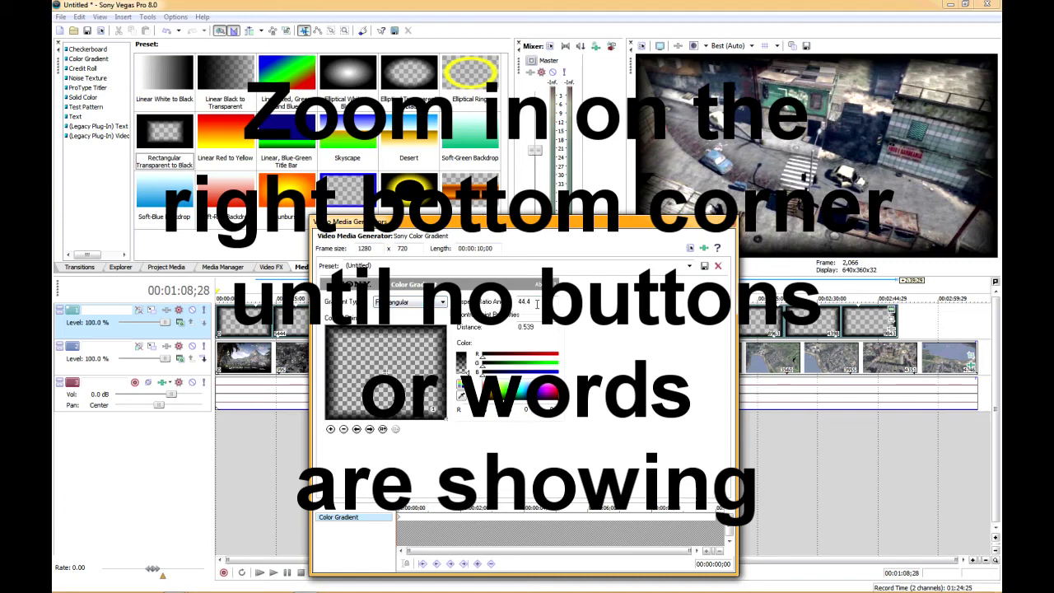
{"action": "left_click", "coordinate": [729, 223]}
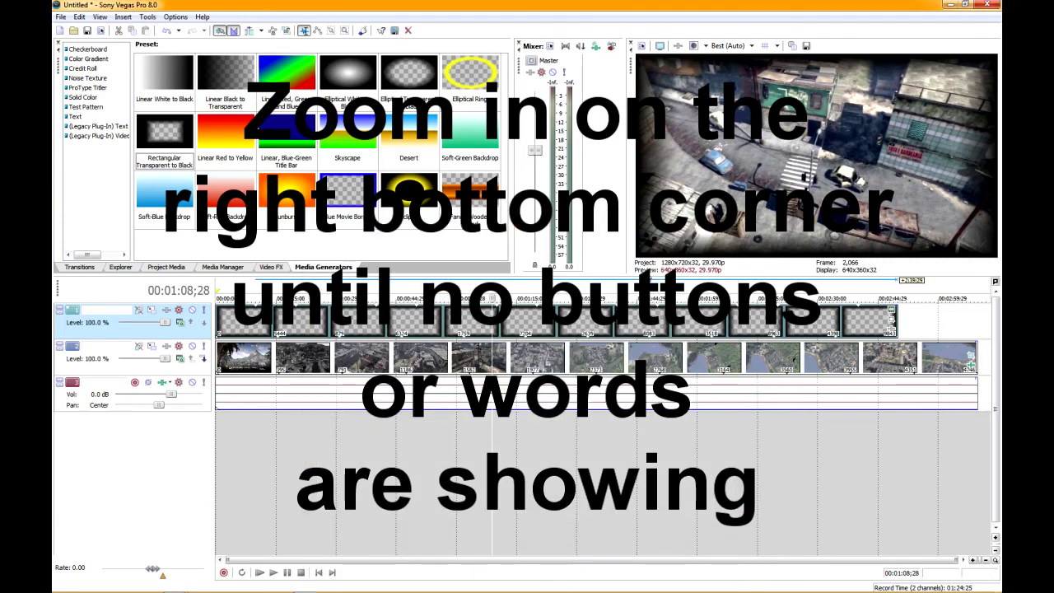